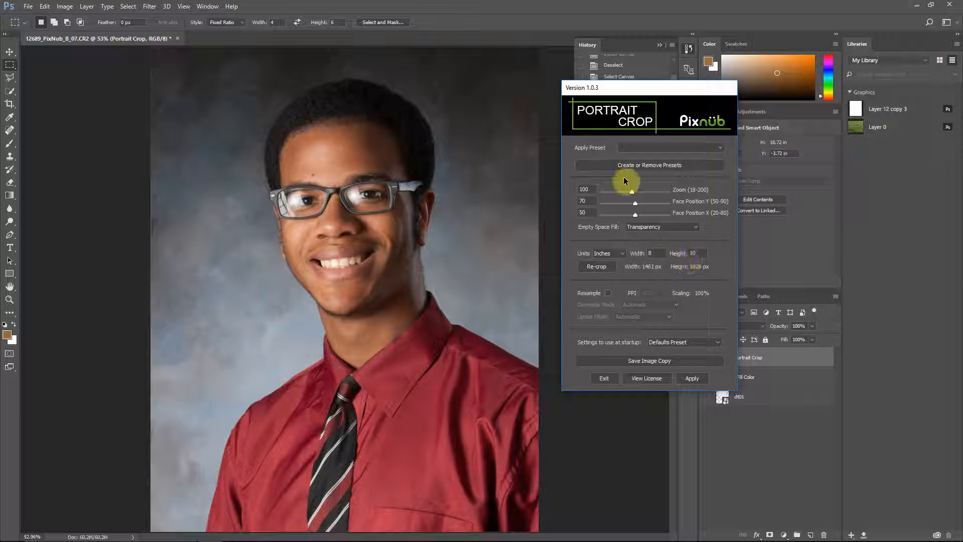
- Set the portrait crop's zoom to 119 and its Face Position Y to 67
click(634, 149)
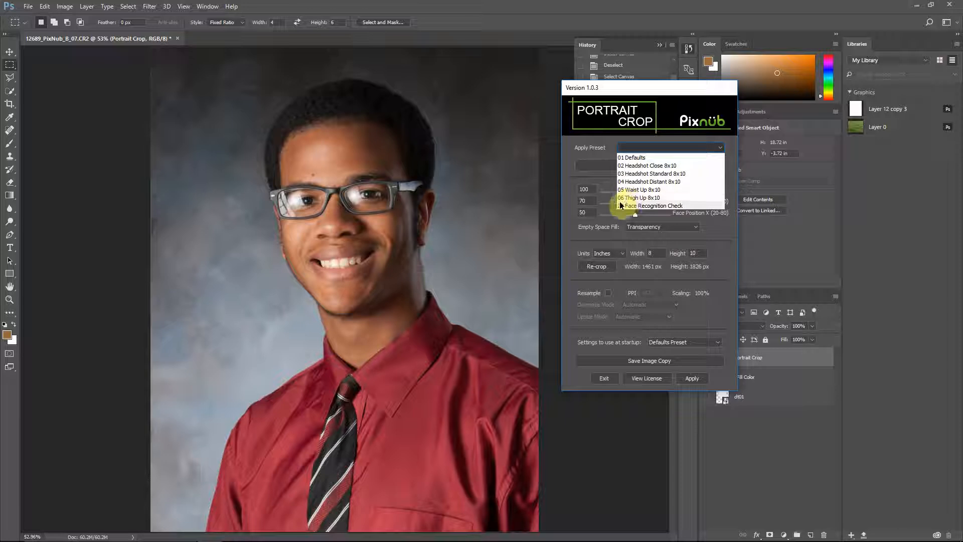
click(595, 153)
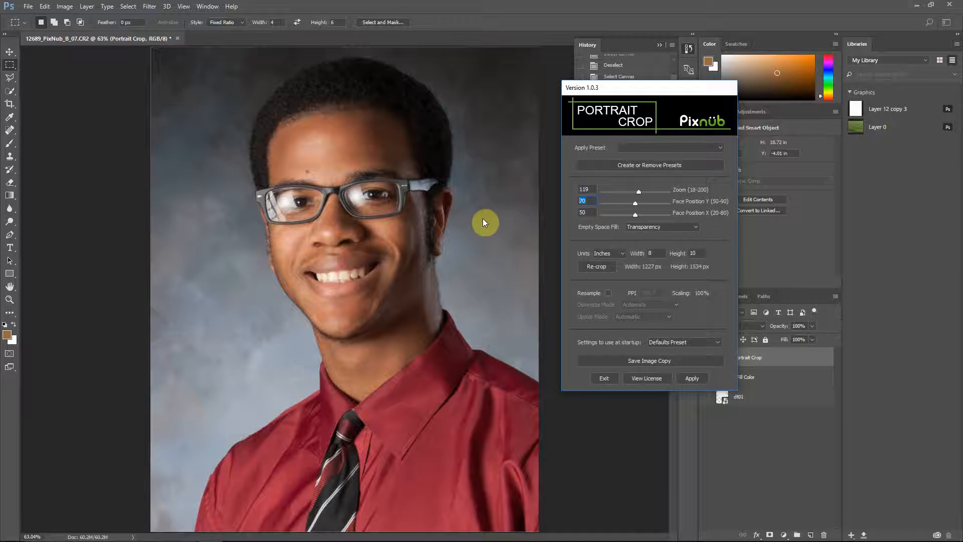
text(67)
key(Tab)
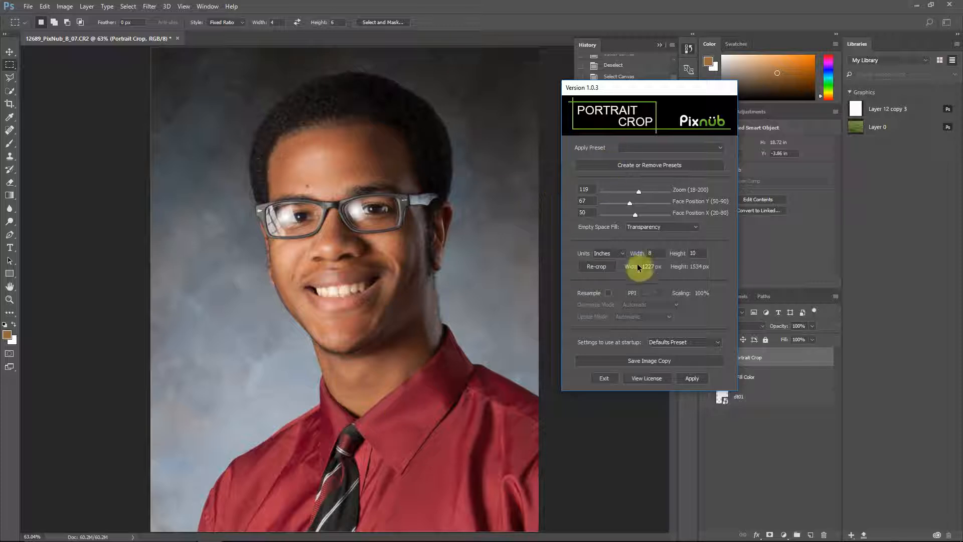
- Turn on resampling for the 8 x 10 inch crop and set its resolution to 300 PPI
click(608, 293)
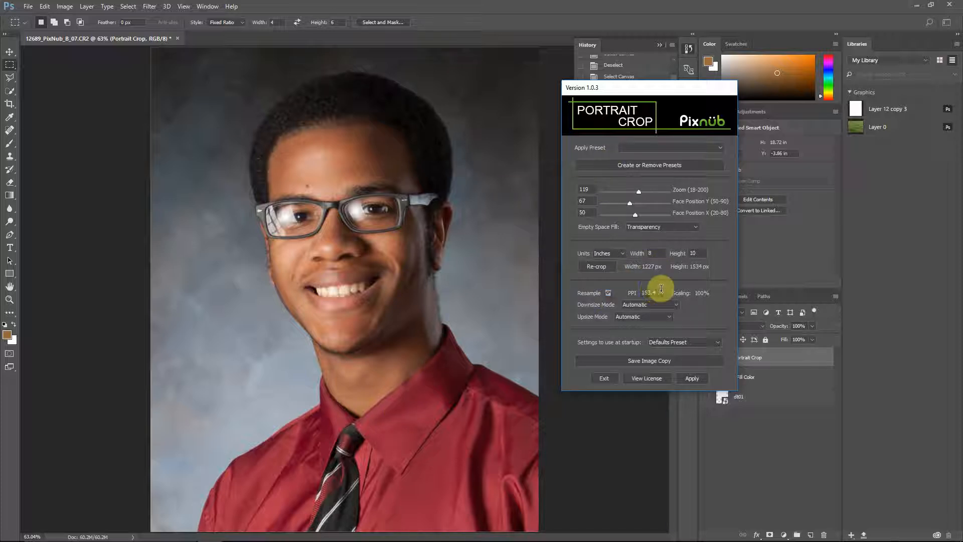
drag(661, 289, 535, 287)
text(300)
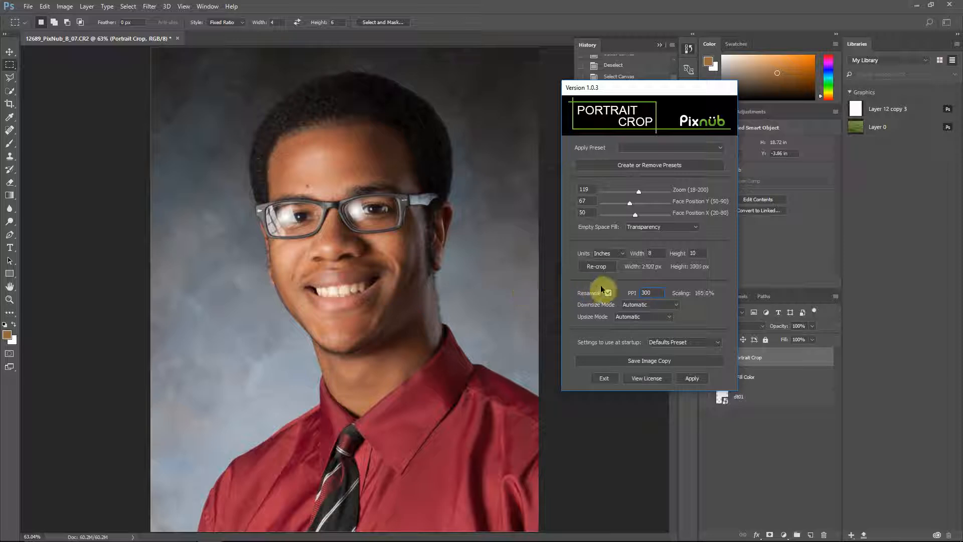
click(651, 253)
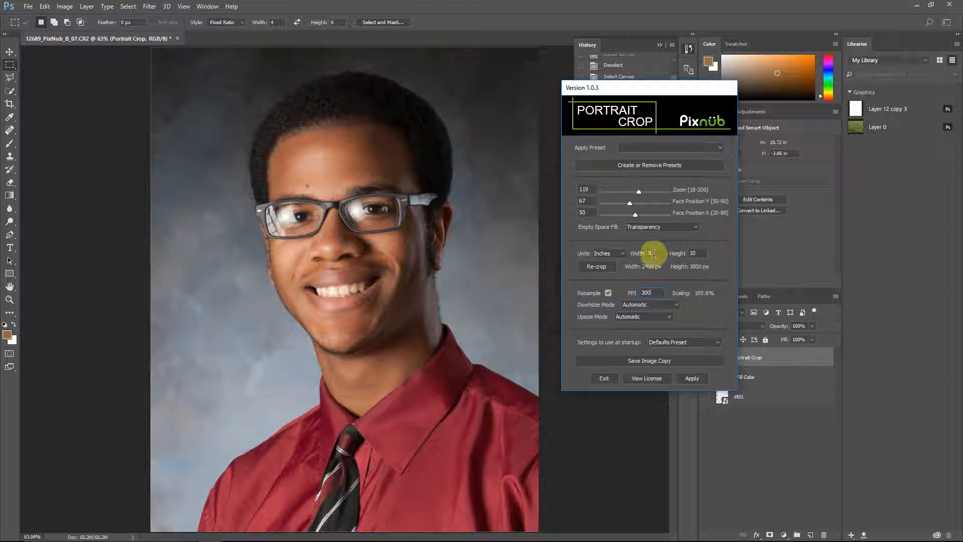
click(698, 253)
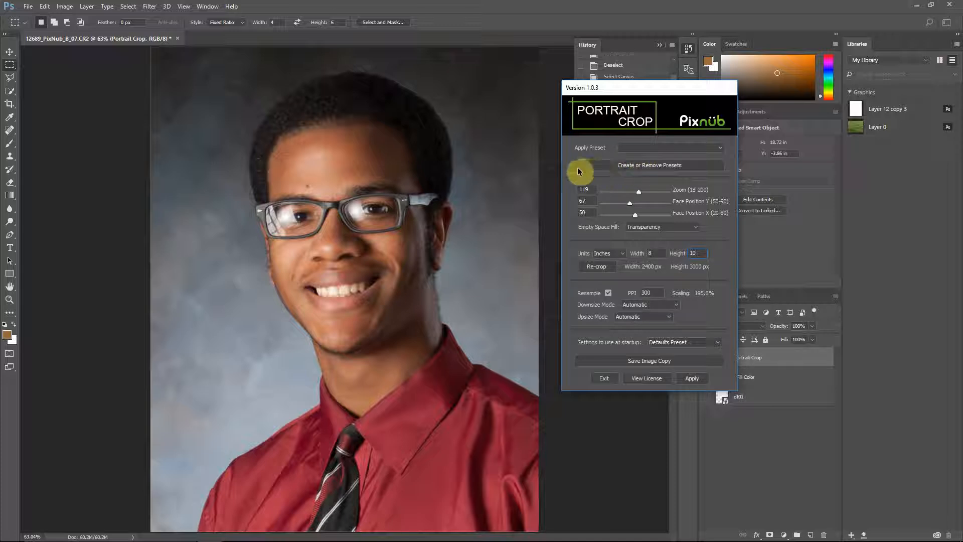
- Save the current crop settings as a new preset named 8x10
click(618, 170)
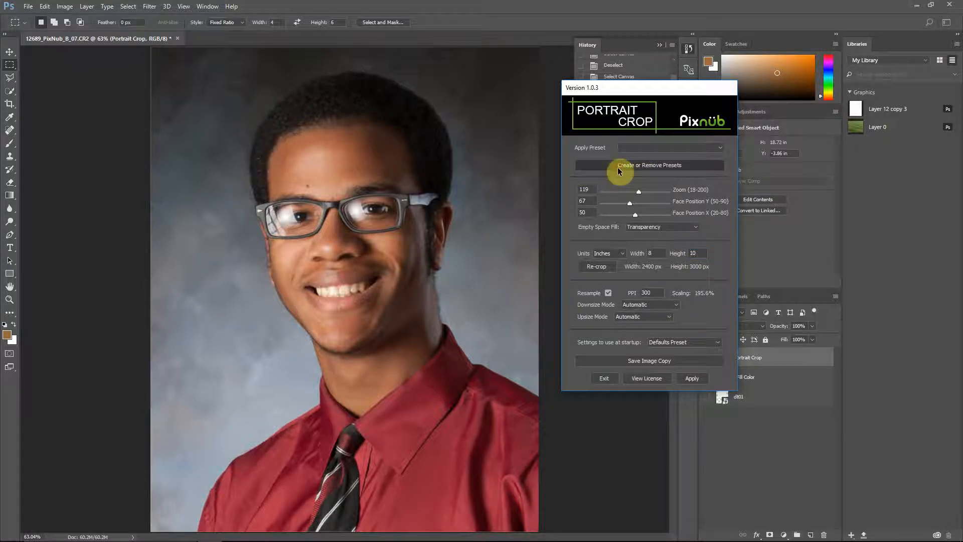
click(645, 168)
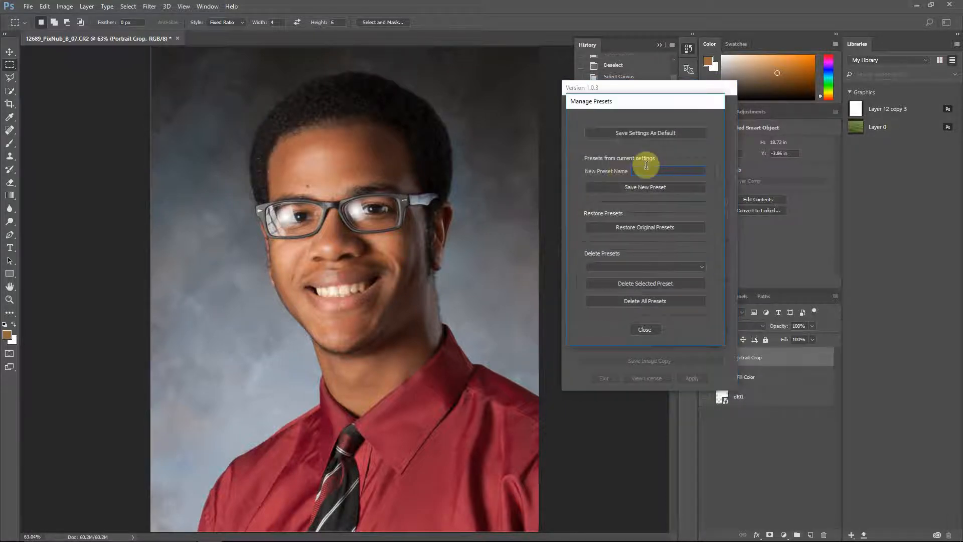
text(8x10)
click(644, 189)
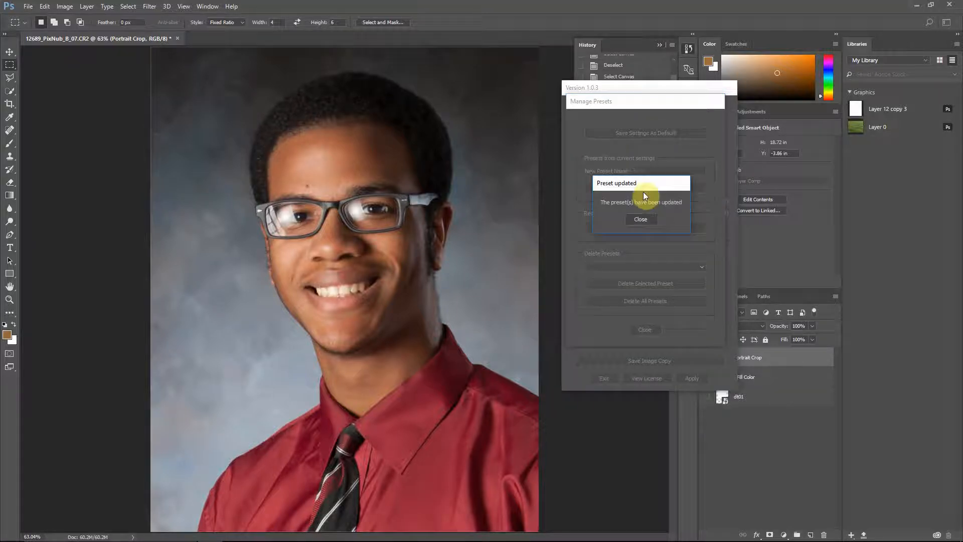
click(647, 221)
click(644, 328)
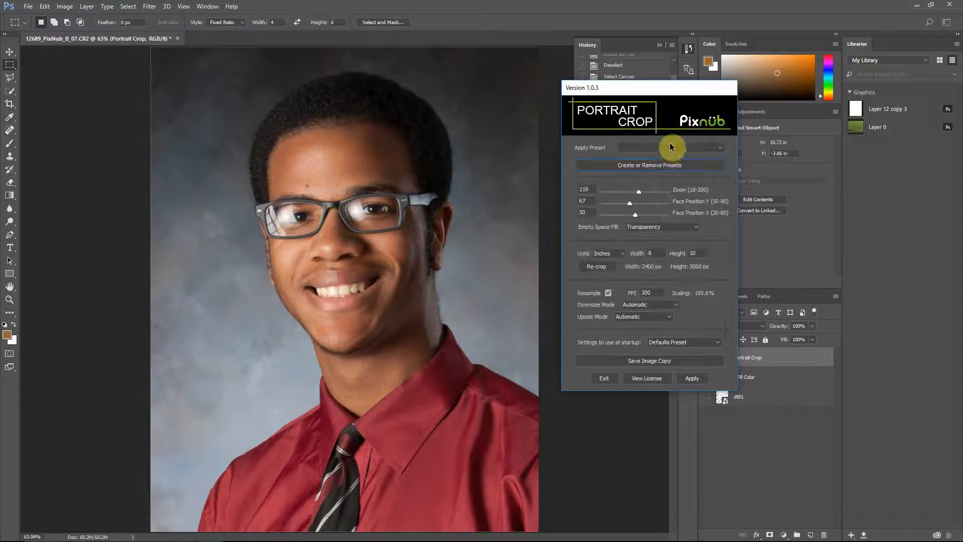
- Test the saved 8x10 preset by applying 05 Waist Up 8x10 and switching back to 8x10
click(671, 147)
click(654, 190)
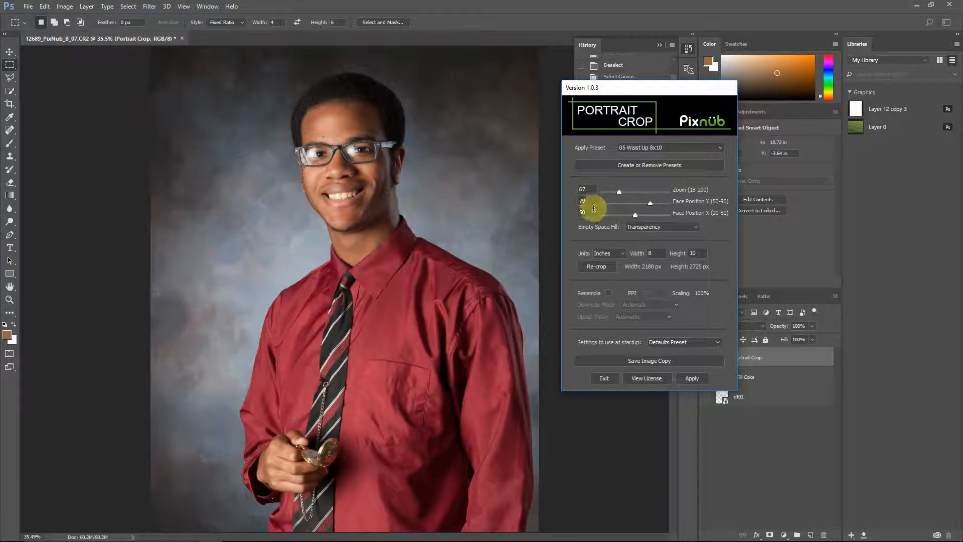
click(655, 148)
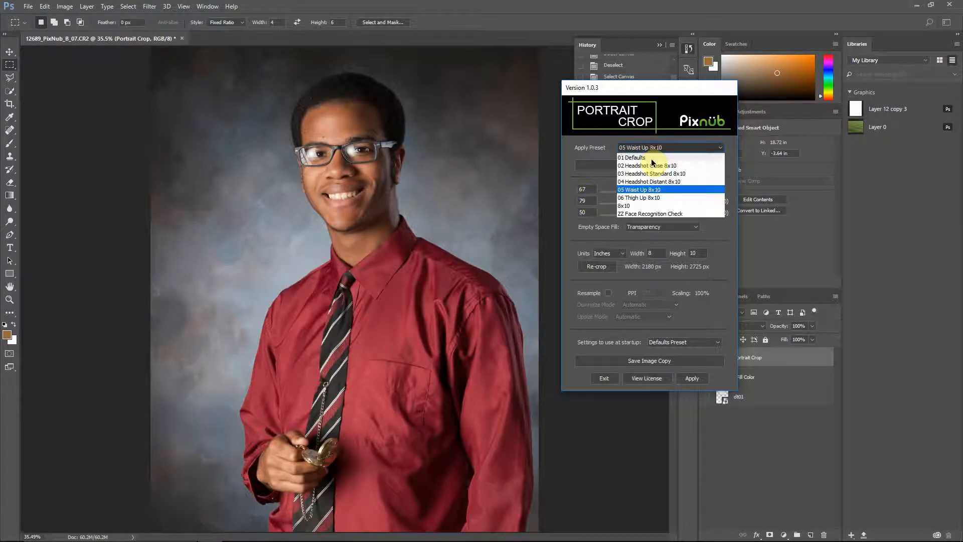
click(624, 206)
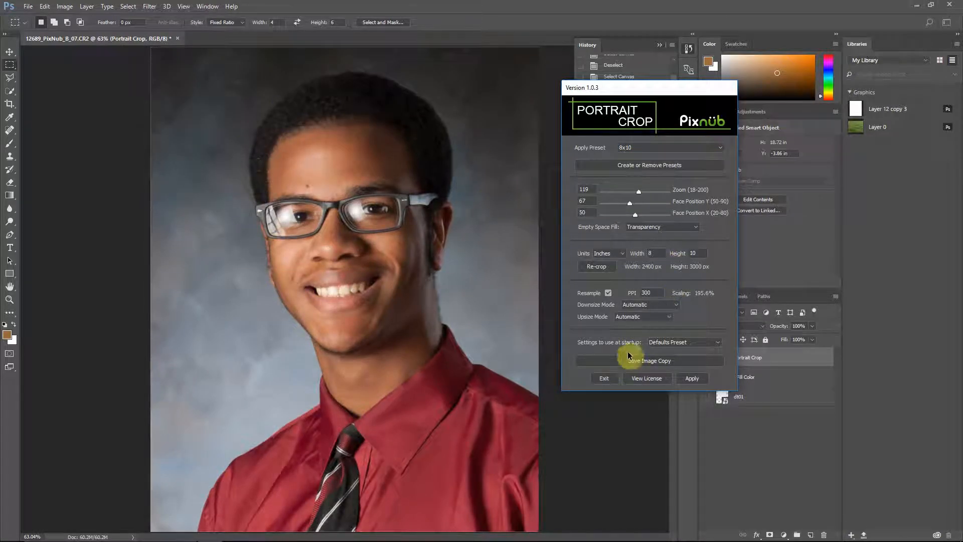
click(682, 343)
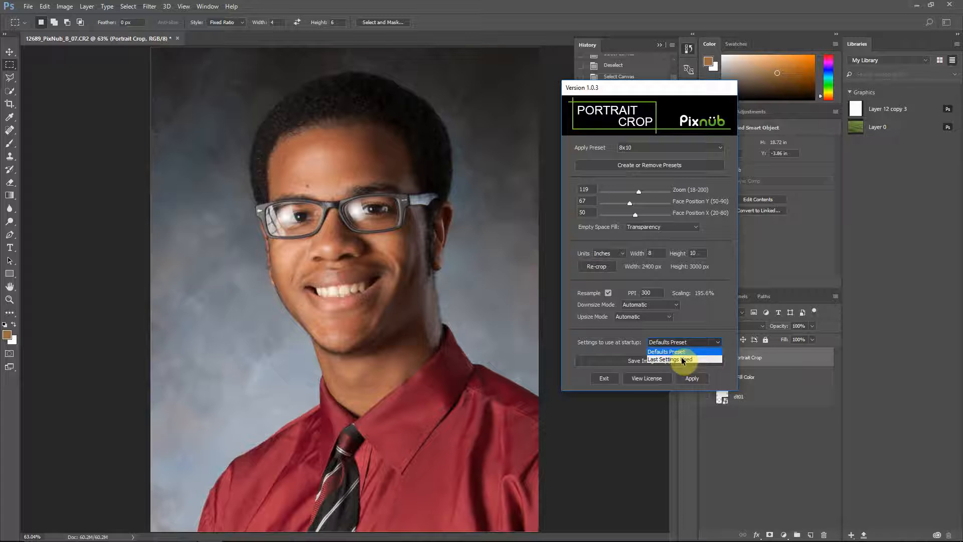
click(619, 343)
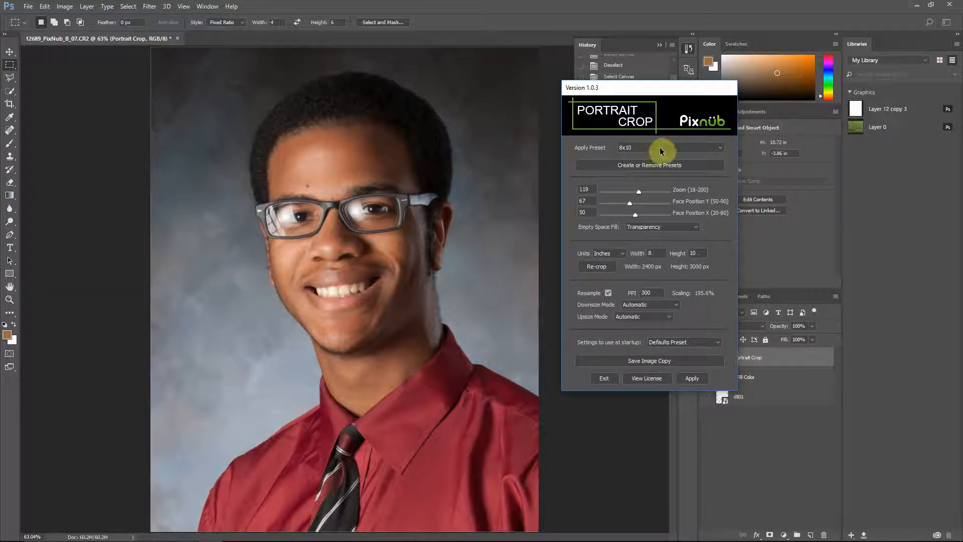
click(633, 148)
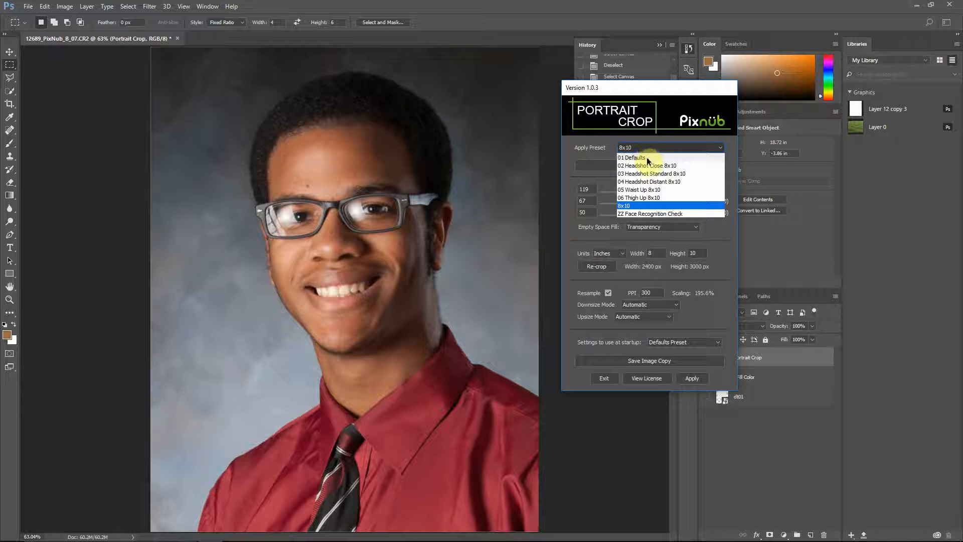
click(598, 152)
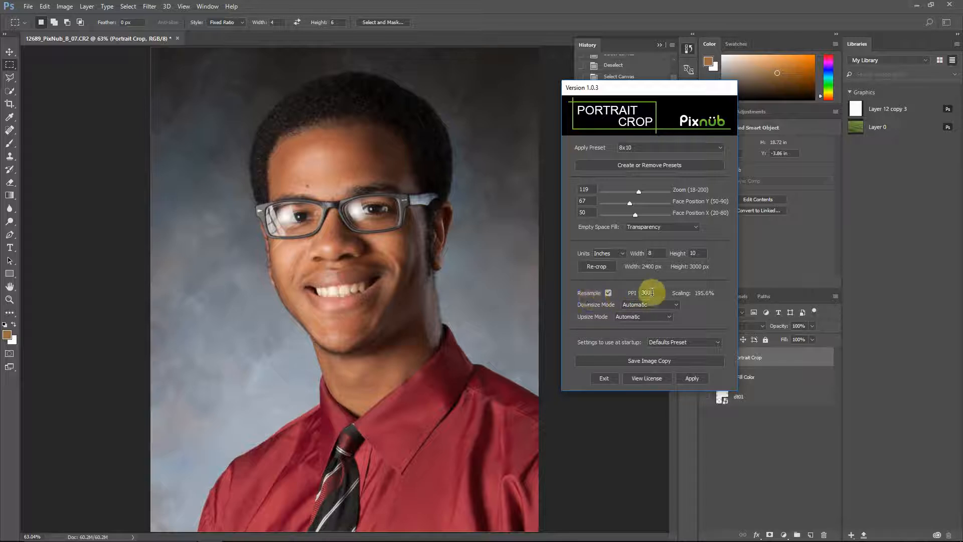
- Overwrite the defaults preset by saving the current crop settings under the name 01 Defaults
click(635, 165)
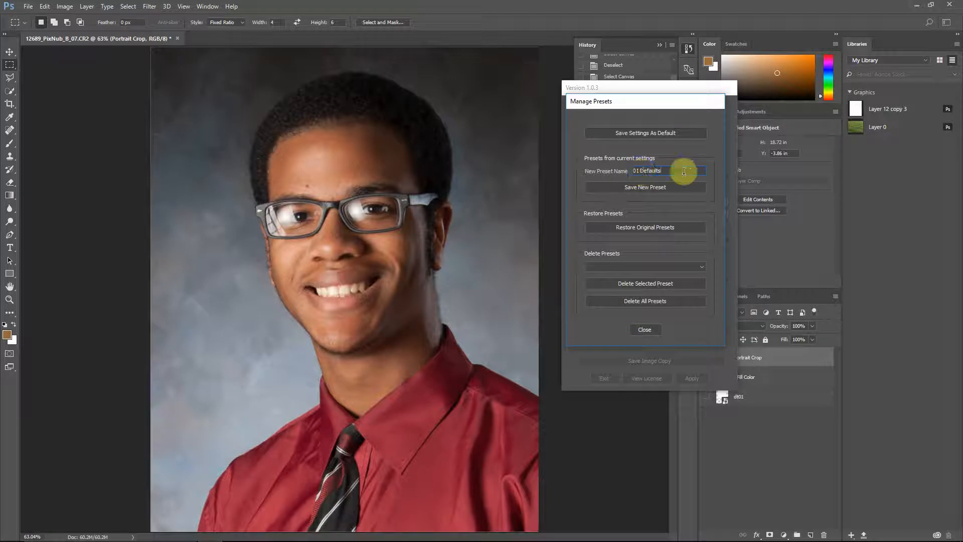
click(657, 192)
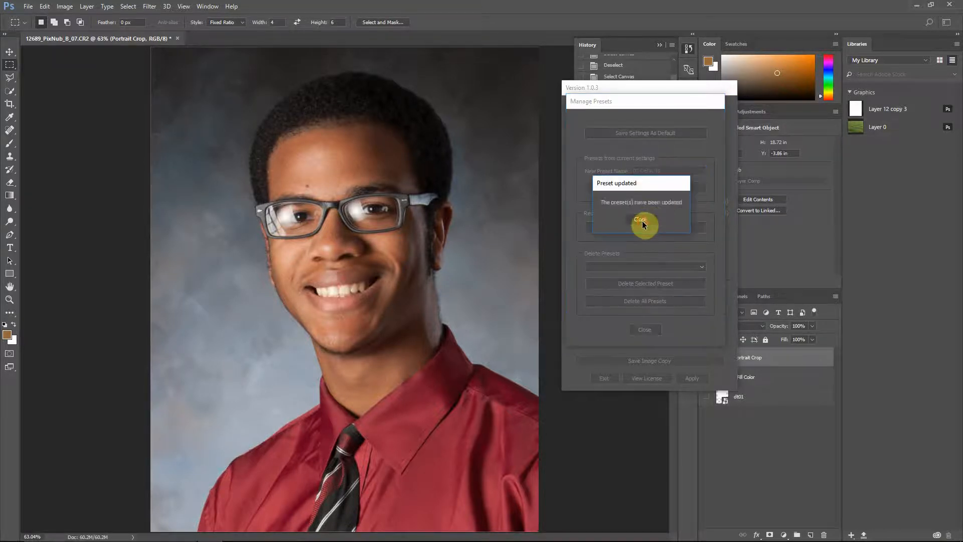
click(642, 222)
click(649, 331)
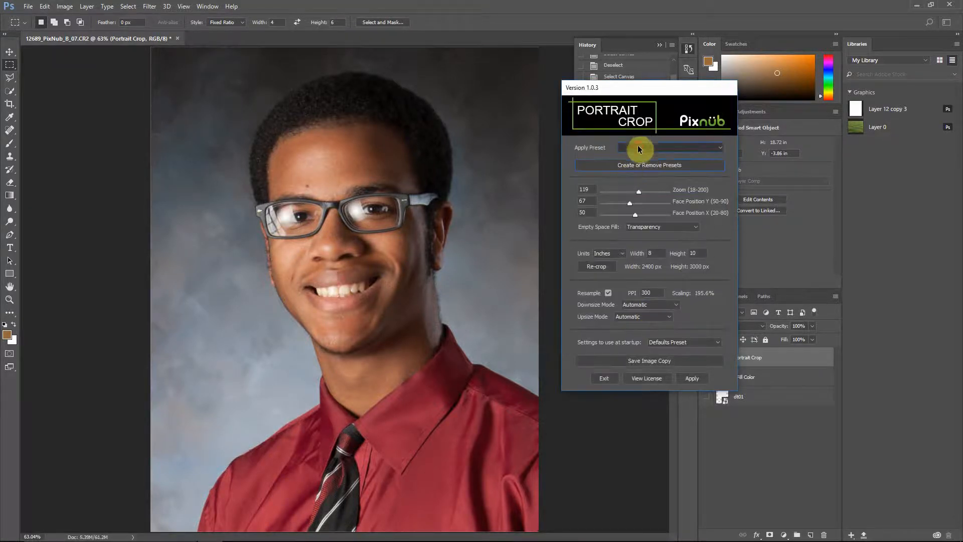
- Check the updated defaults by applying 03 Headshot Standard 8x10 and switching to 01 Defaults
click(637, 147)
click(631, 166)
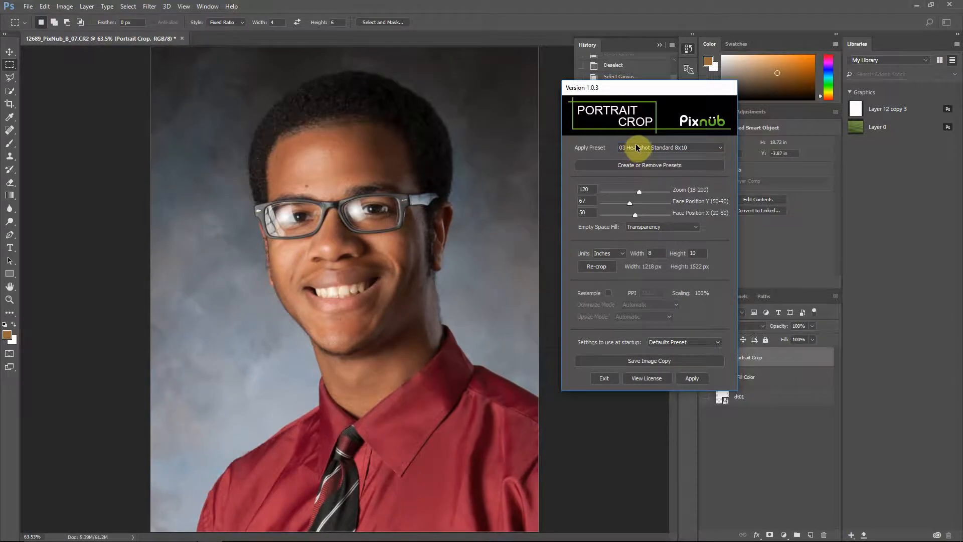
click(636, 148)
click(633, 153)
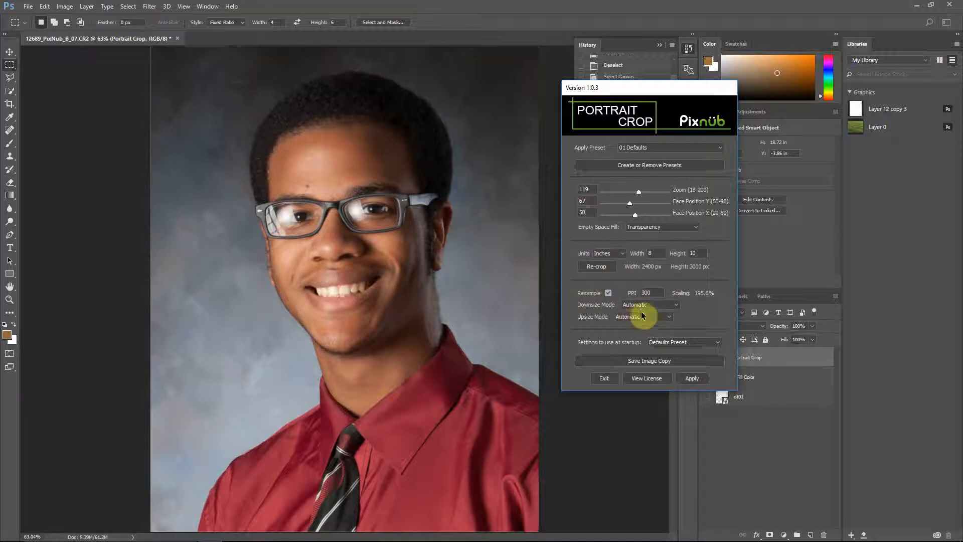
- Exit Portrait Crop without applying the crop and run the filter again on the original photo
click(604, 378)
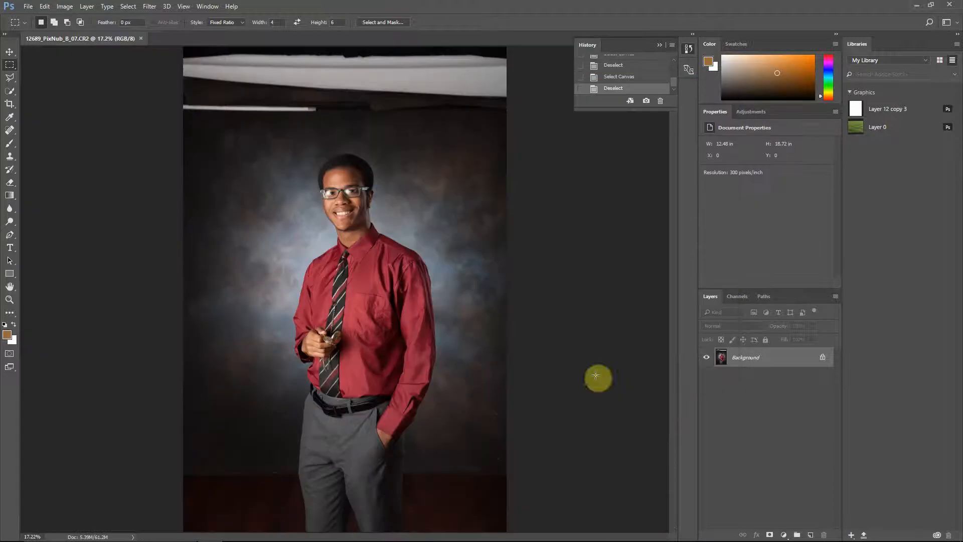
click(149, 7)
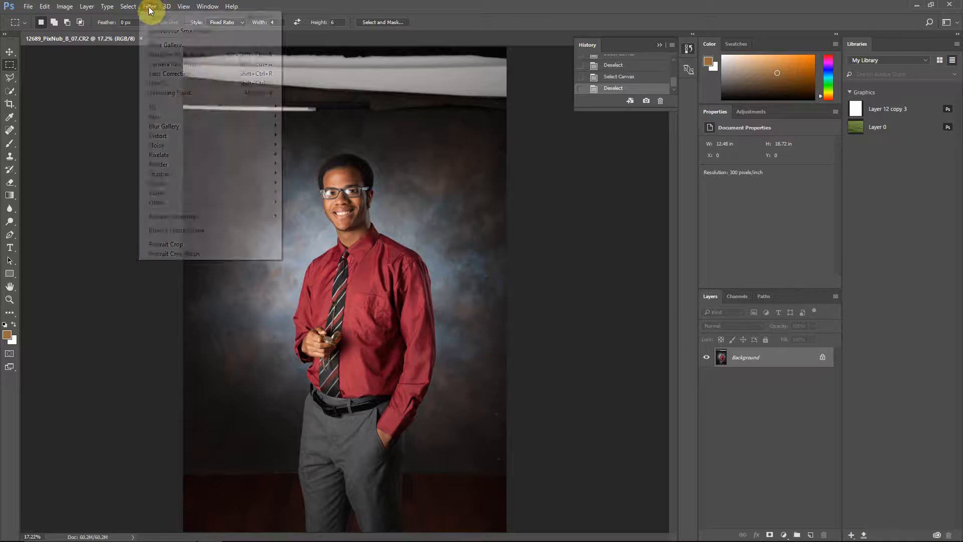
click(222, 243)
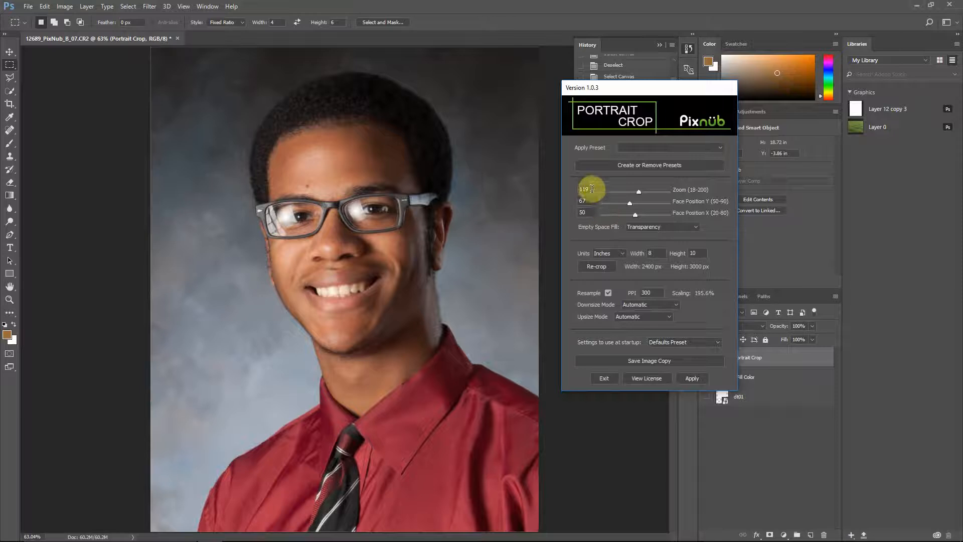
- Set the startup settings to Last Settings Used and exit Portrait Crop without applying the crop
click(671, 345)
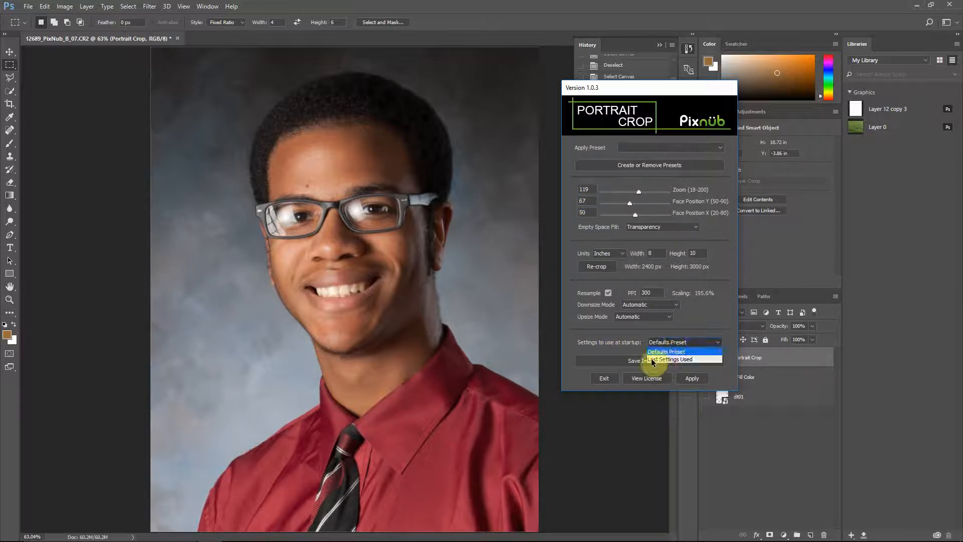
click(678, 359)
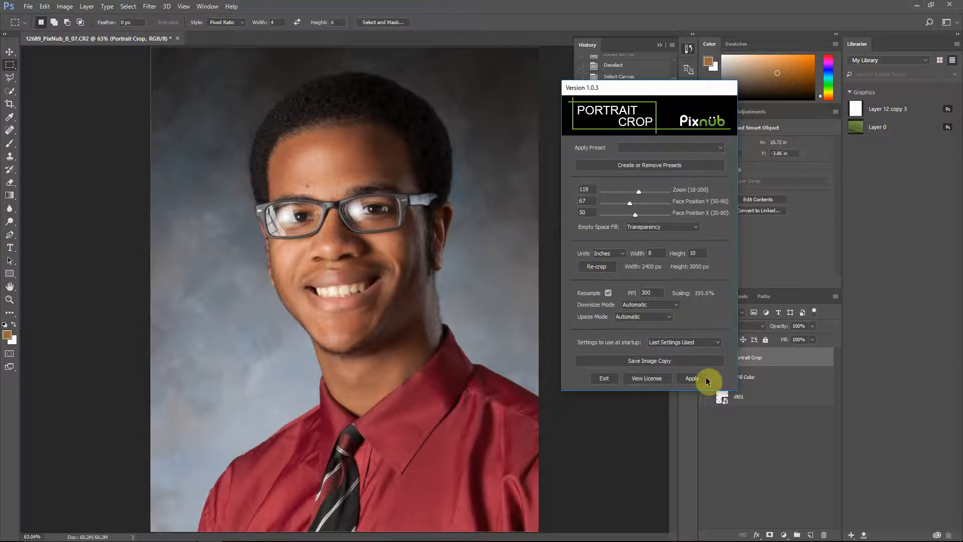
click(605, 379)
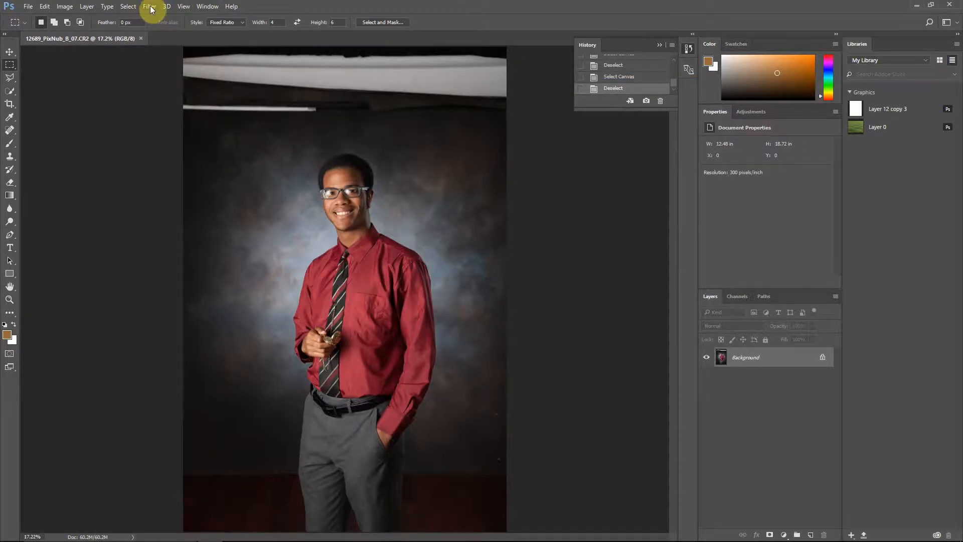
- Open Portrait Crop Batch and select the 8x10, 06 Thigh Up 8x10 and 05 Waist Up 8x10 presets for the batch
click(150, 7)
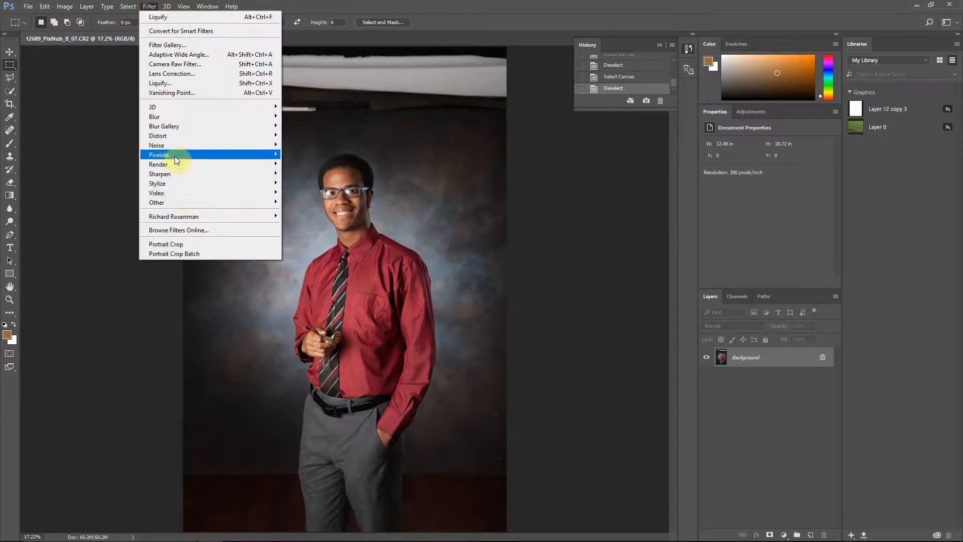
click(171, 254)
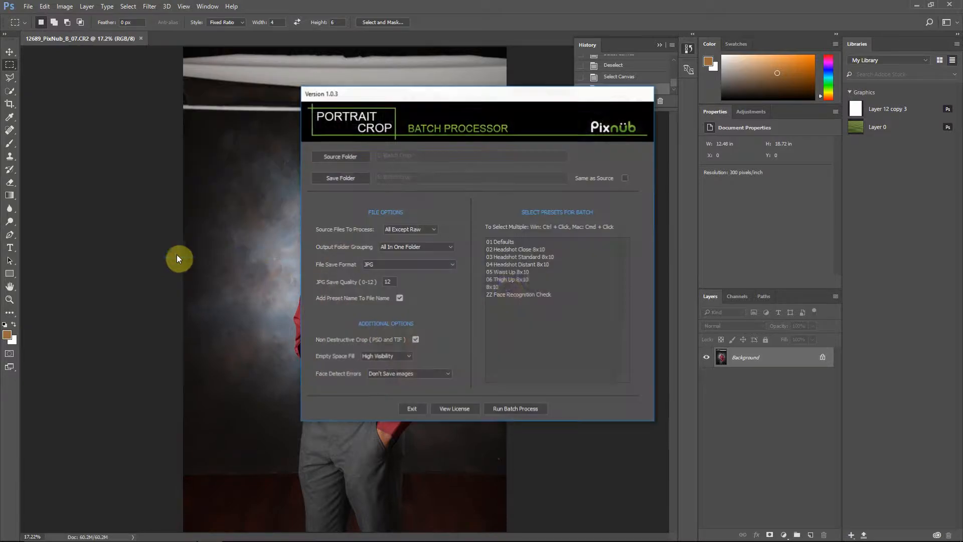
click(498, 289)
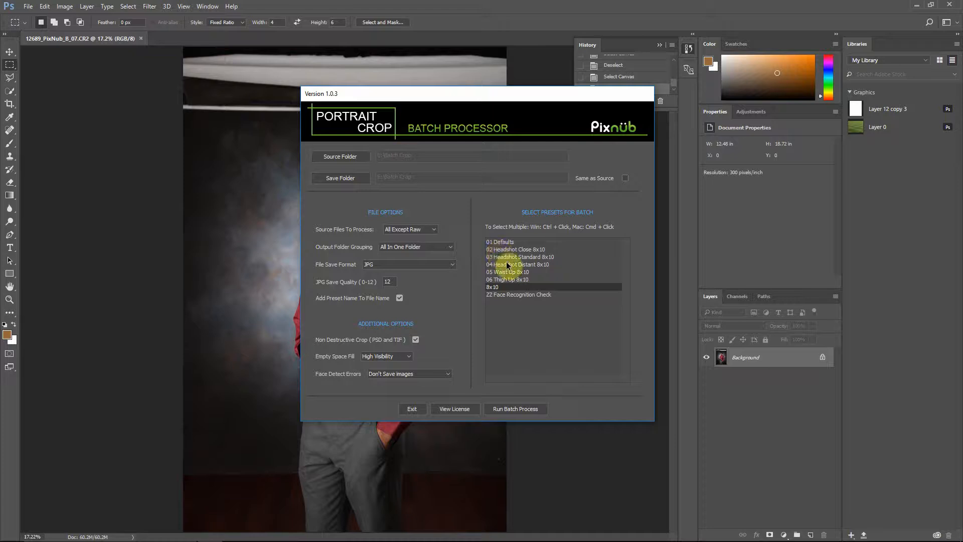
ctrl+click(505, 279)
ctrl+click(504, 272)
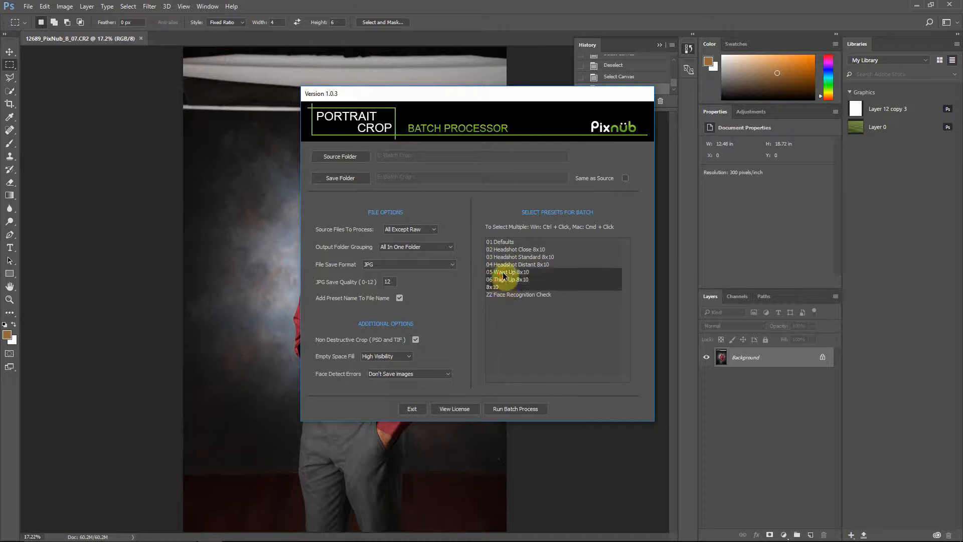